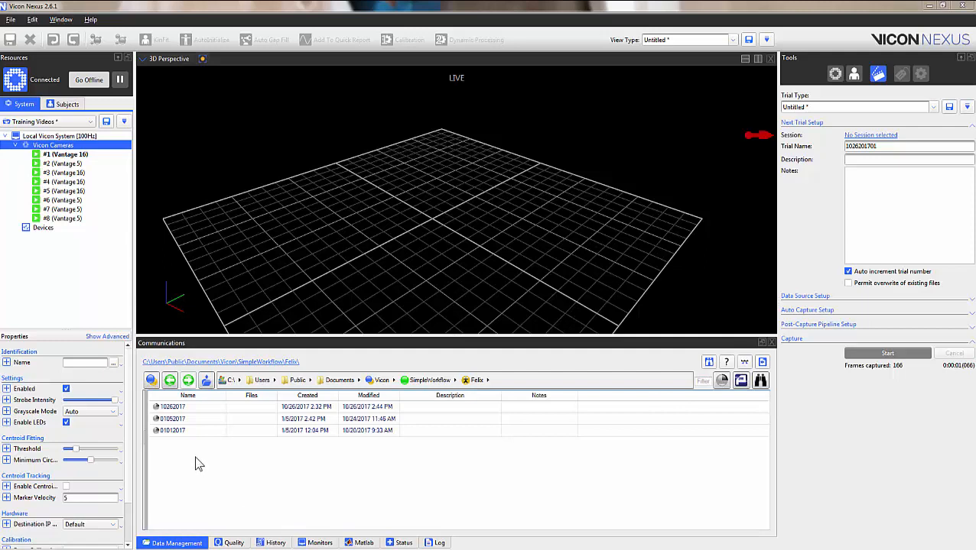
- Open the 10262017 session and name the next trial "Training 01"
double_click(184, 407)
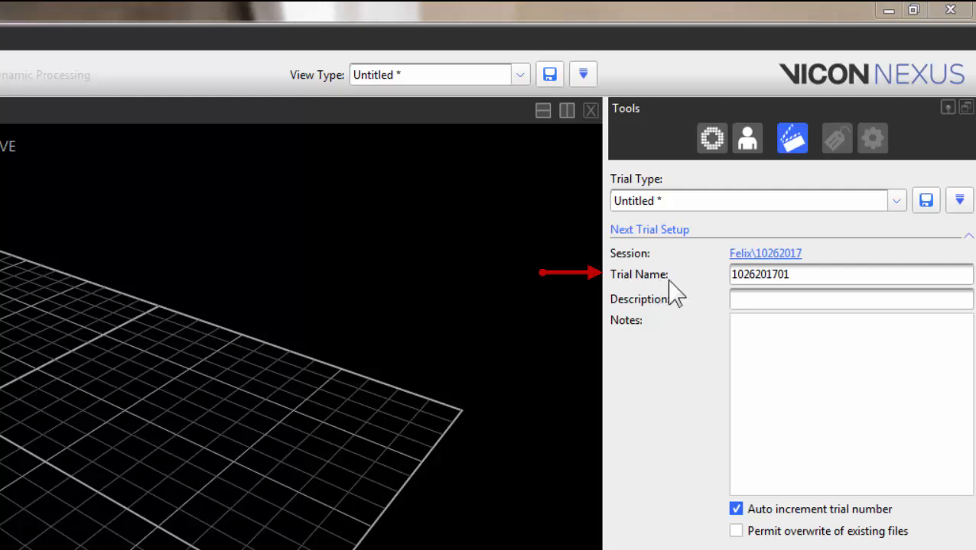
drag(816, 276, 704, 277)
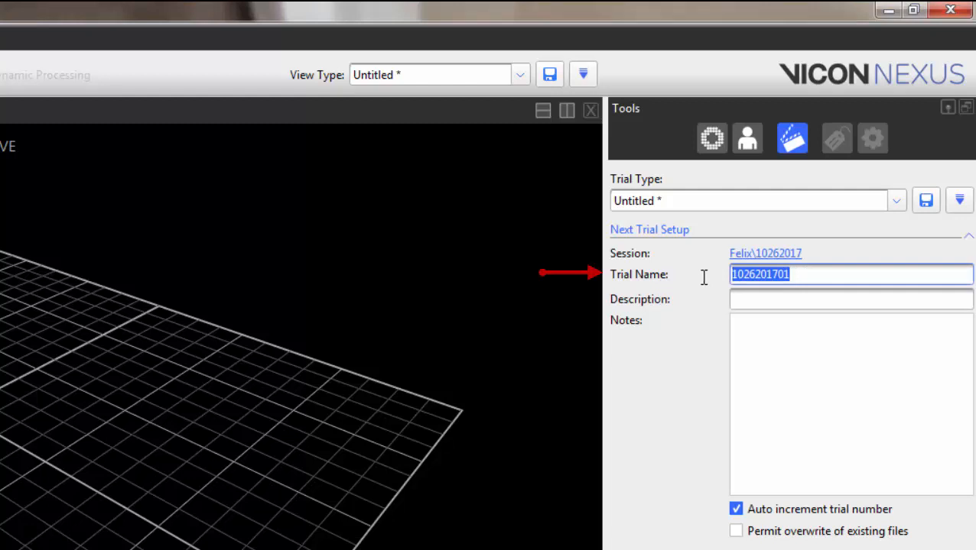
text(Training)
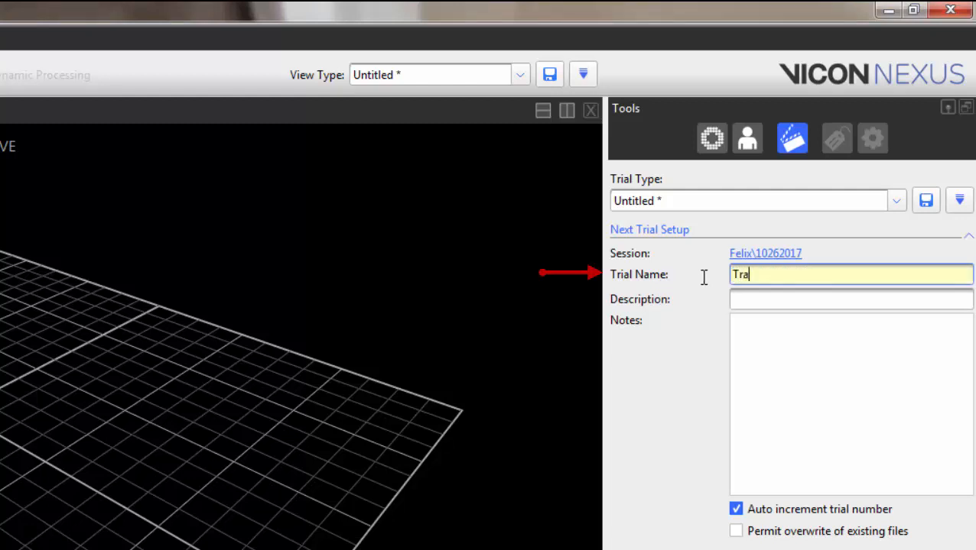
text( 01)
key(Return)
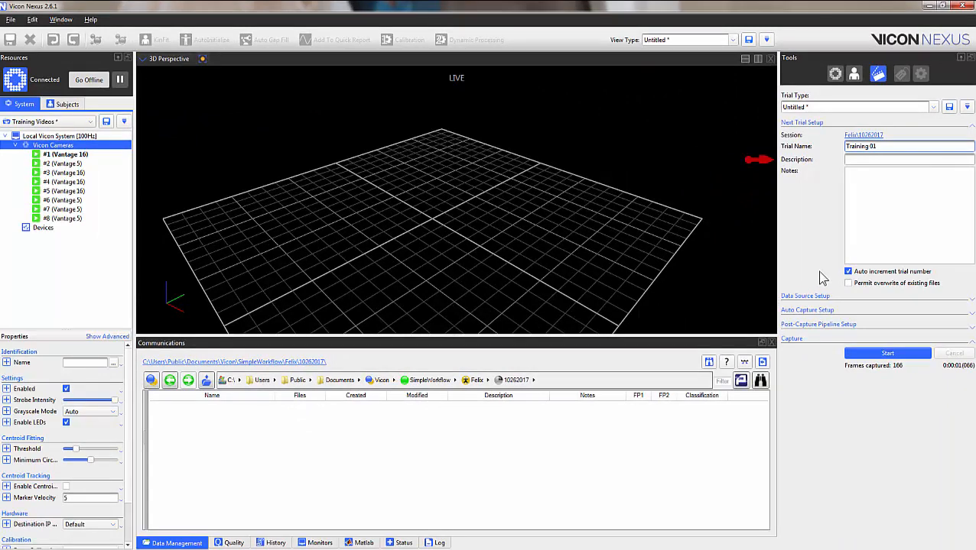
- Describe the trial as "Testing", then start and stop its capture
click(861, 159)
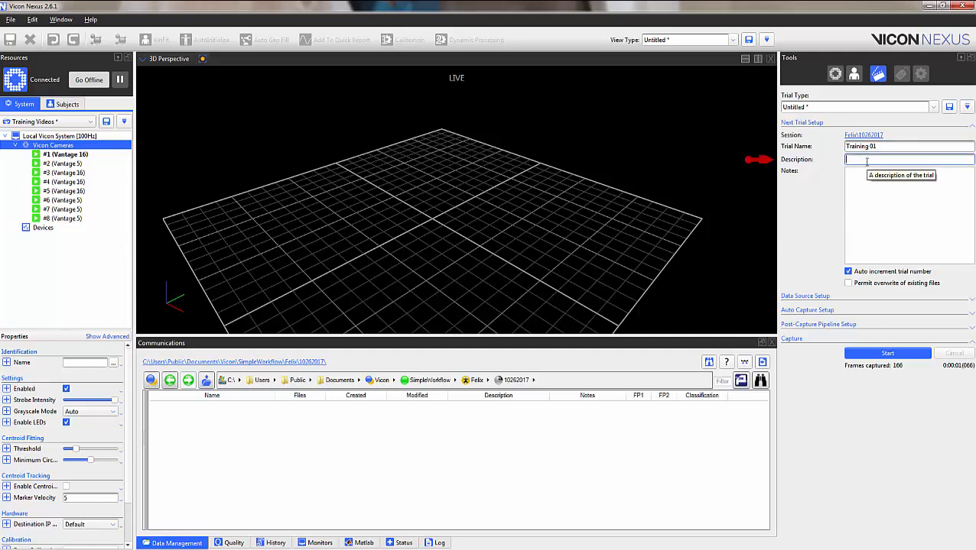
text(Testing)
click(885, 354)
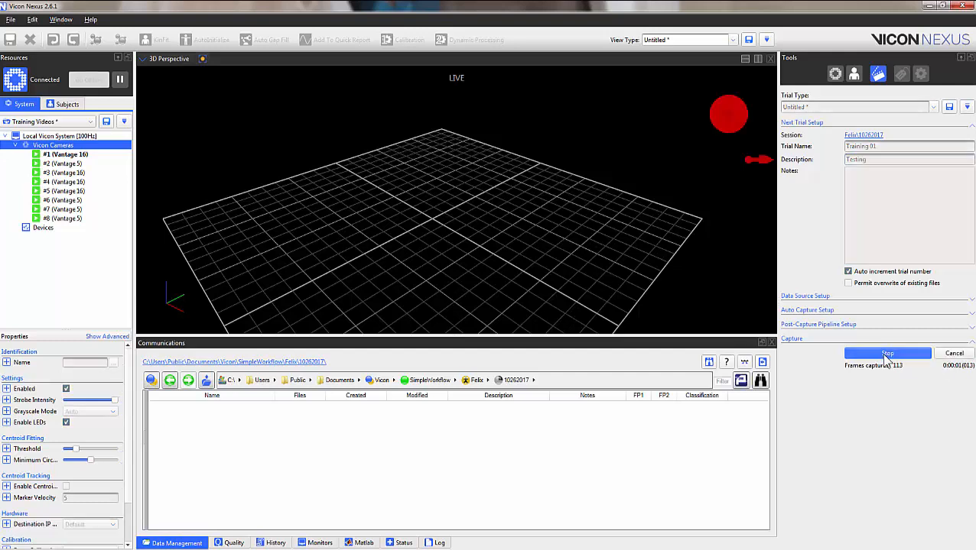
click(886, 354)
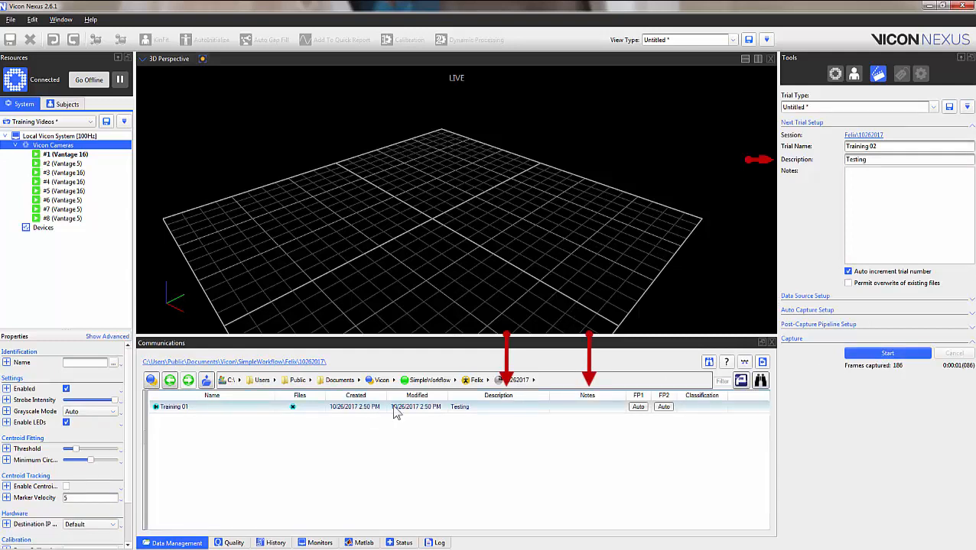
- Change the description of the captured Training 01 trial to "Test" in the session's trial list
double_click(495, 410)
key(BackSpace)
text(Tes)
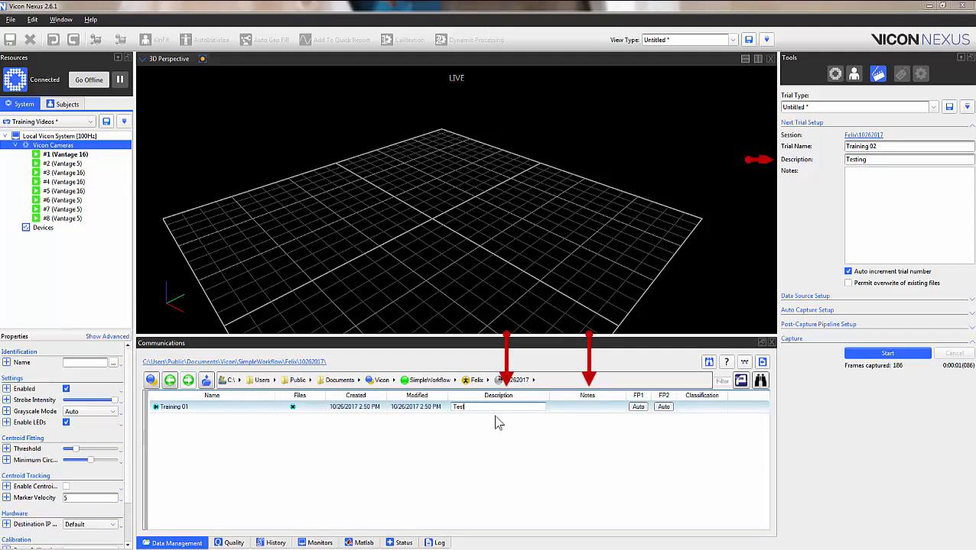
text(t)
key(Tab)
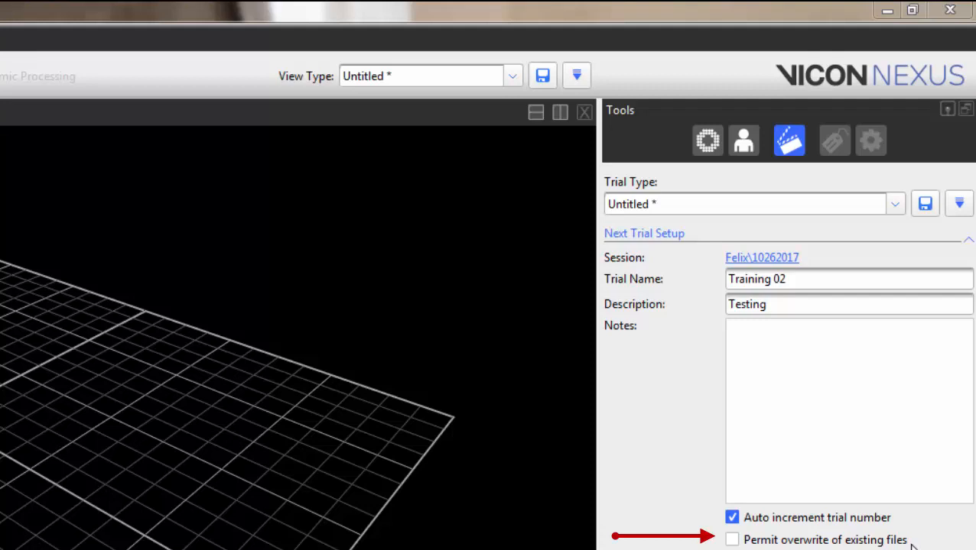
- Permit overwriting of existing files and set the next trial's name to "Training 01"
click(732, 539)
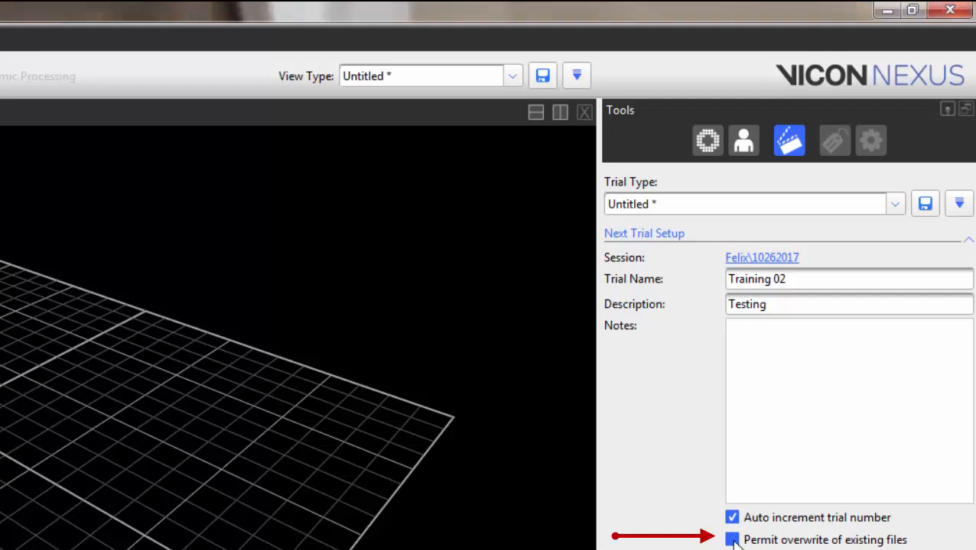
click(798, 279)
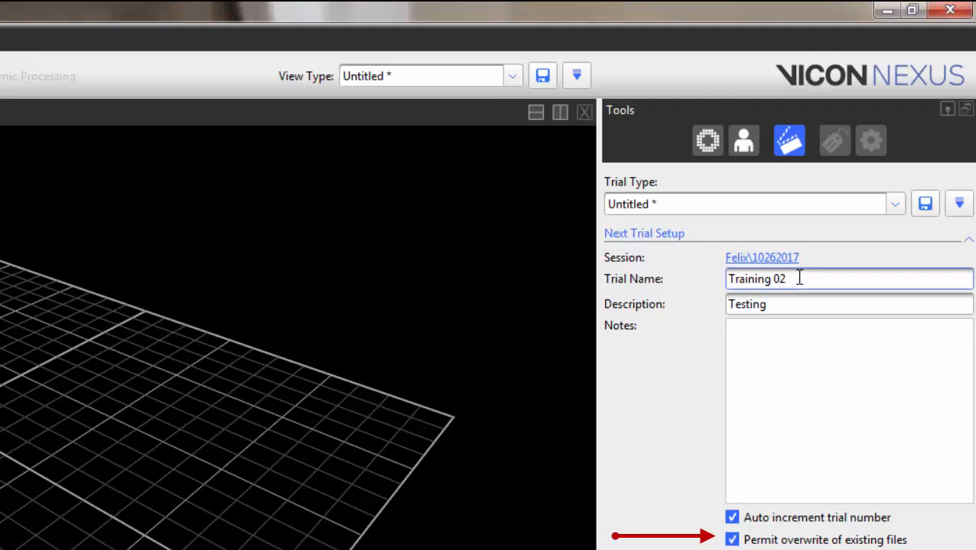
key(BackSpace)
text(1)
key(Return)
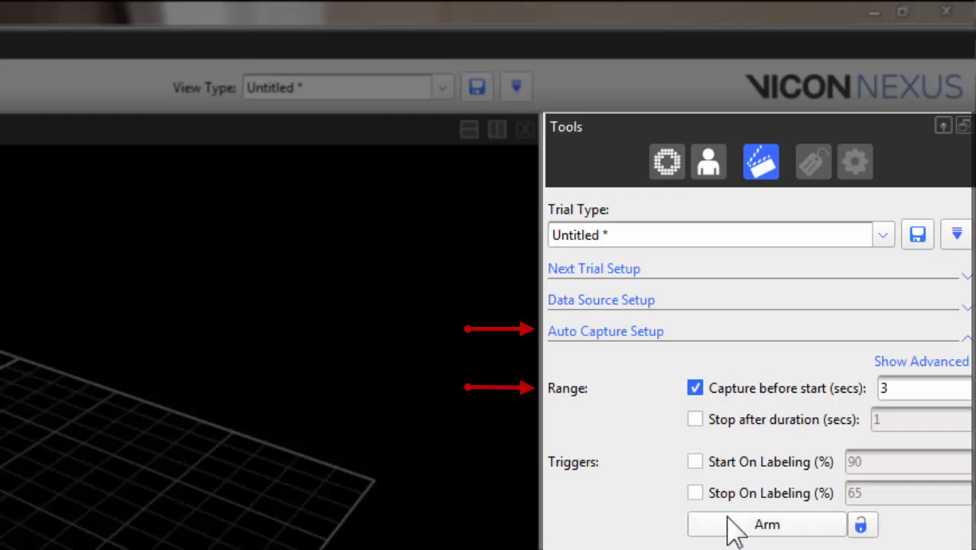
- Arm the system with the 3-second capture before start, then record and stop a trial
click(761, 532)
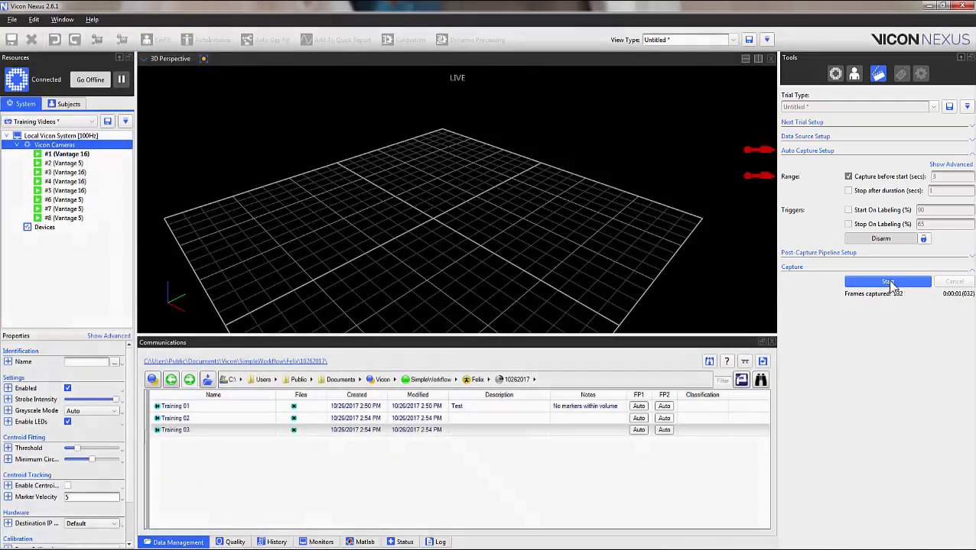
click(888, 282)
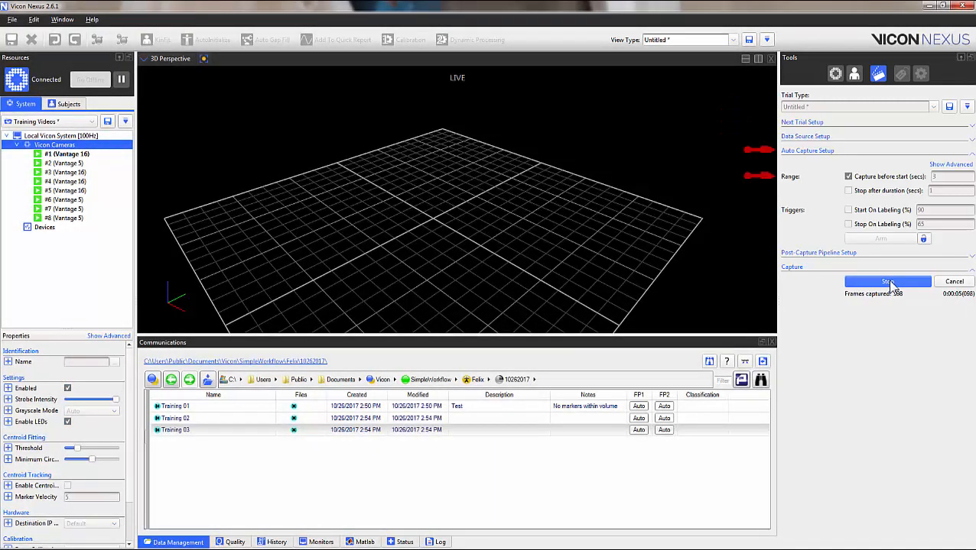
click(888, 282)
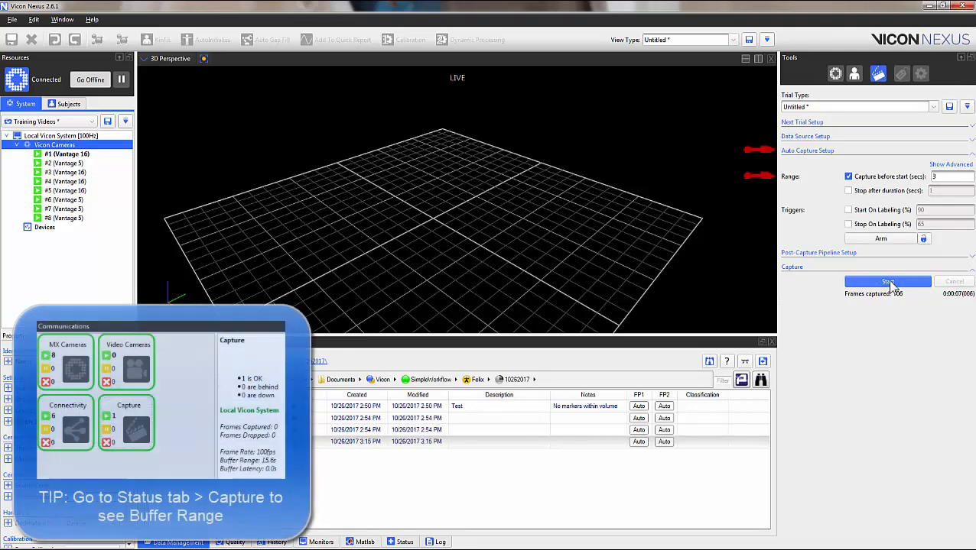
- Enable stopping after a duration of 10 seconds, arm the system and start the timed capture
click(847, 190)
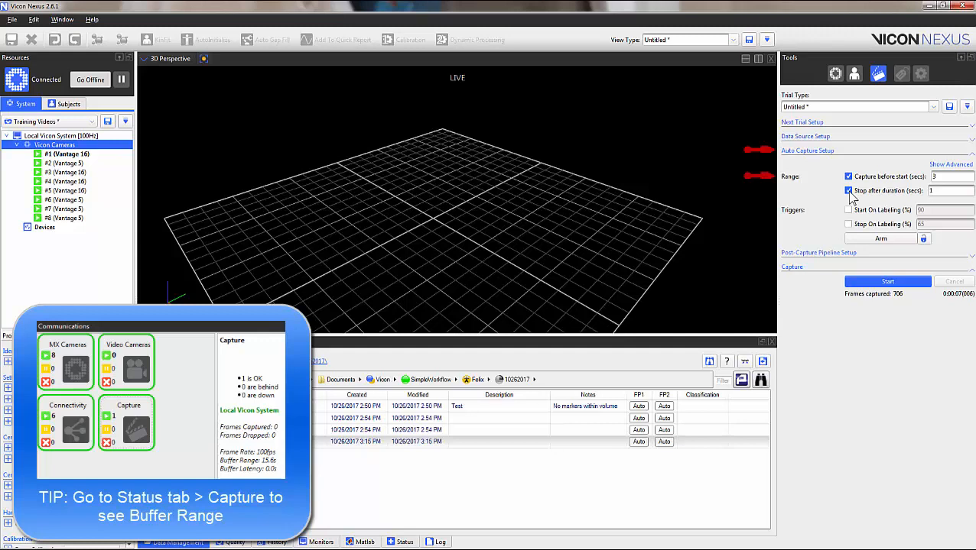
double_click(943, 192)
text(10)
click(898, 241)
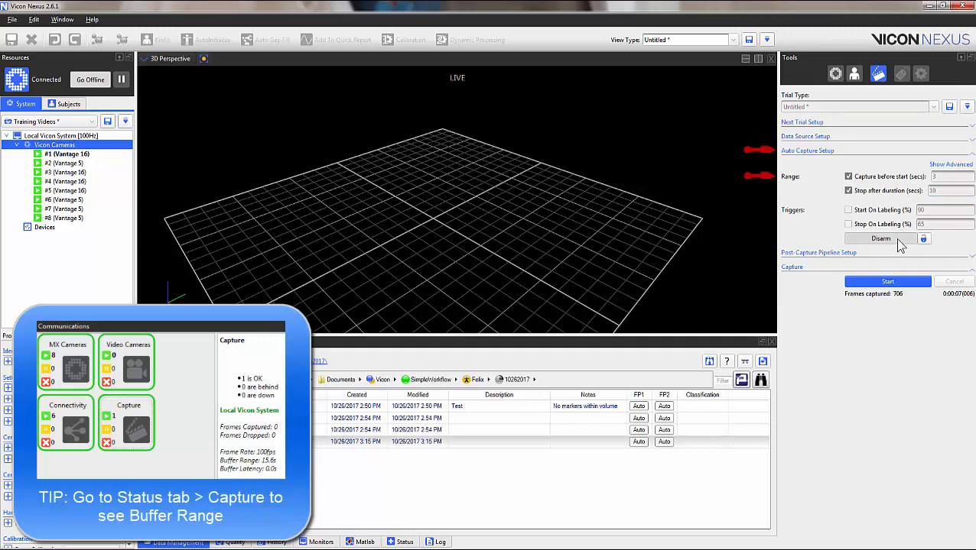
click(888, 282)
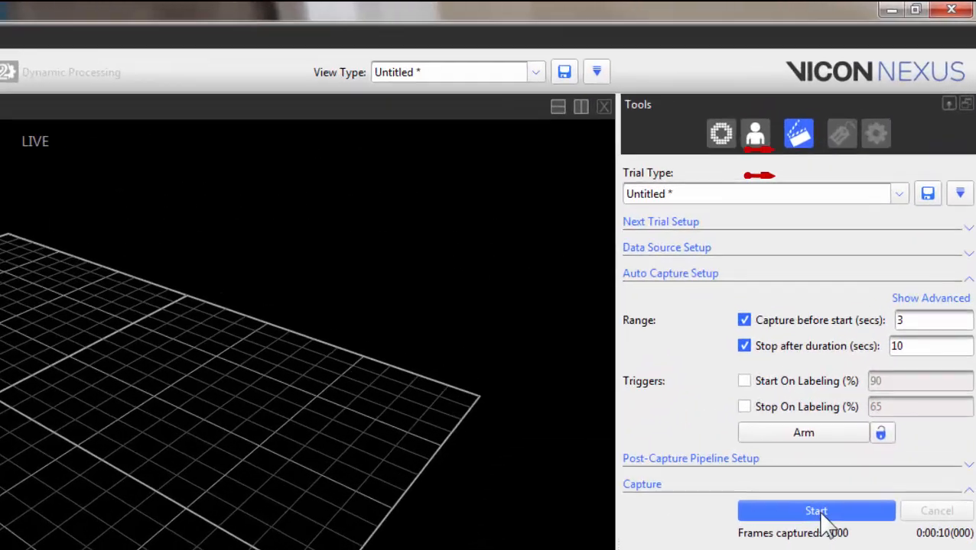
- Disable both capture range options and enable the Start On Labeling and Stop On Labeling triggers
click(848, 190)
click(848, 177)
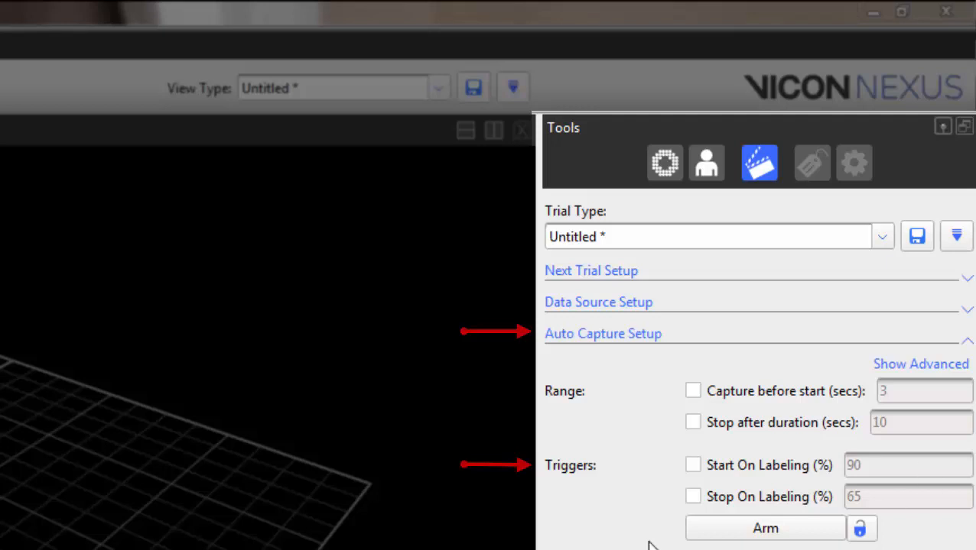
click(693, 467)
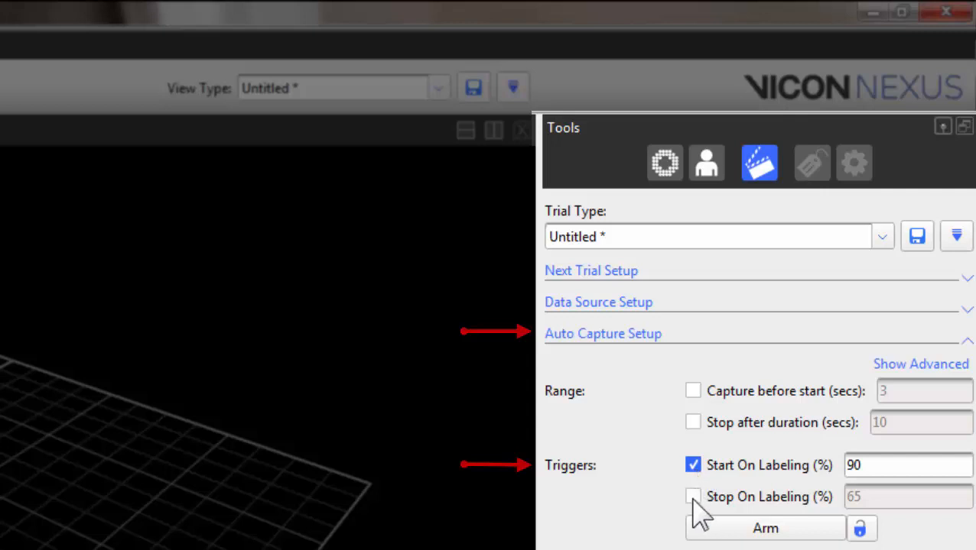
click(693, 497)
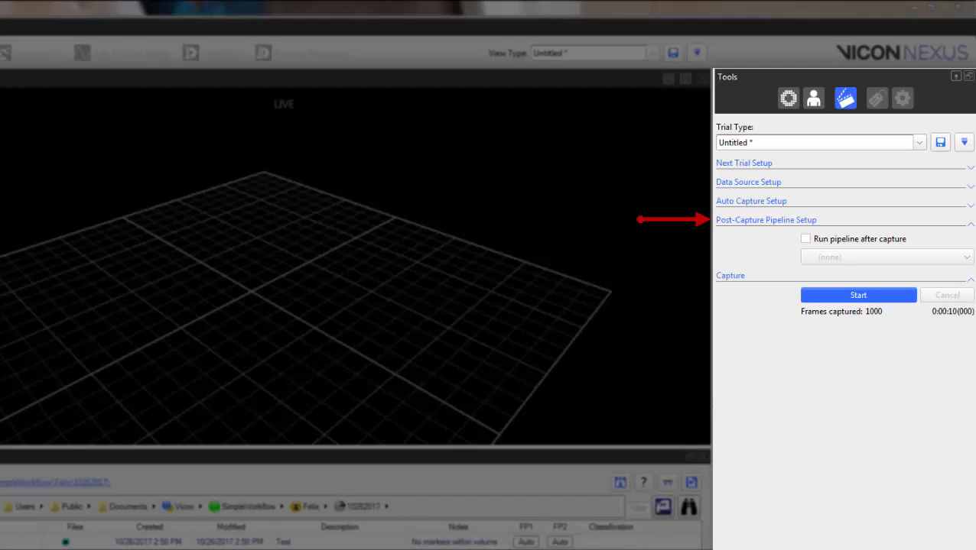
- Enable running a pipeline after capture and choose the Reconstruct pipeline
click(805, 240)
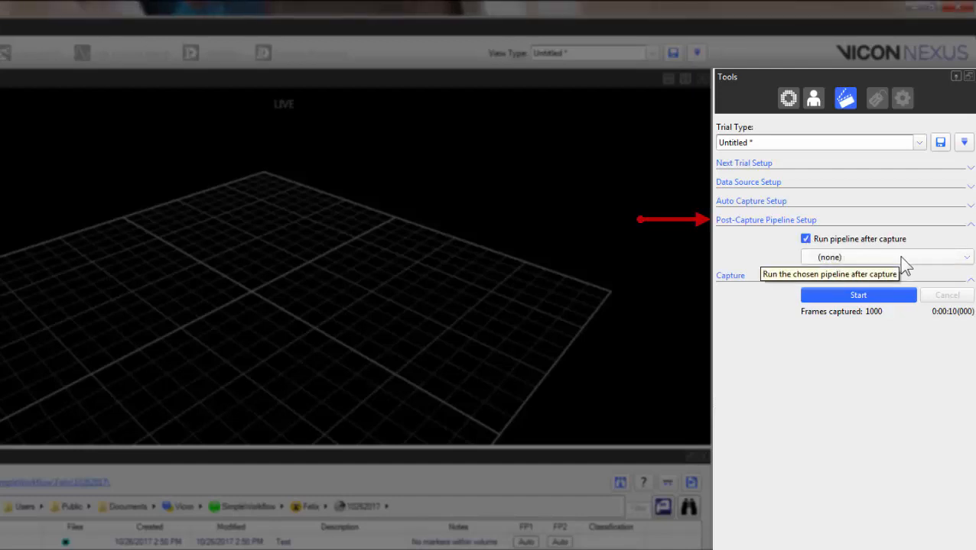
click(954, 260)
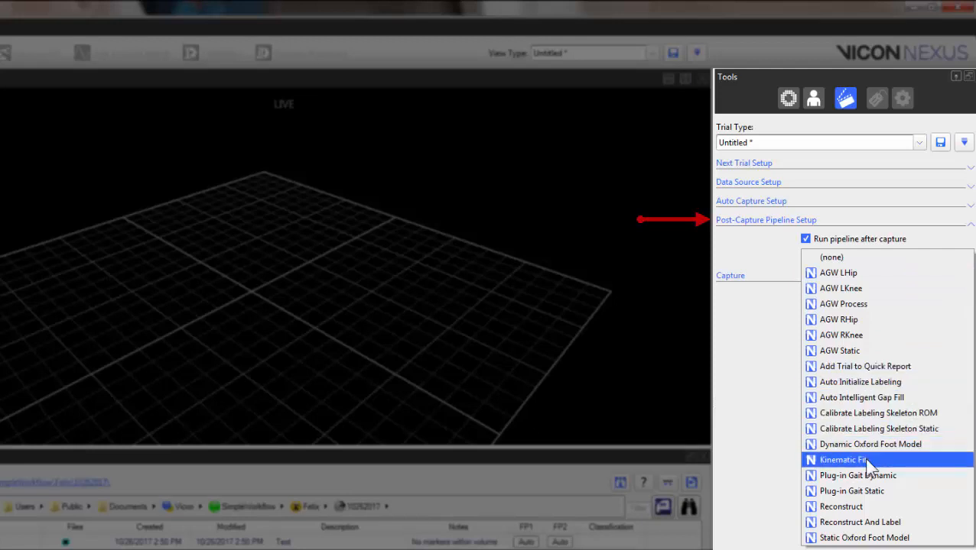
click(863, 507)
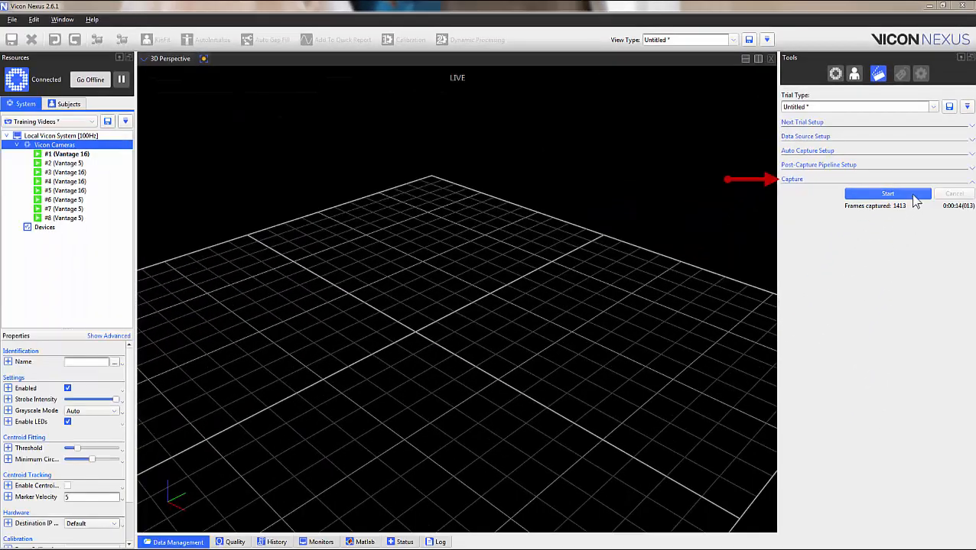
- Start a manual trial capture and stop it after a few seconds
click(915, 198)
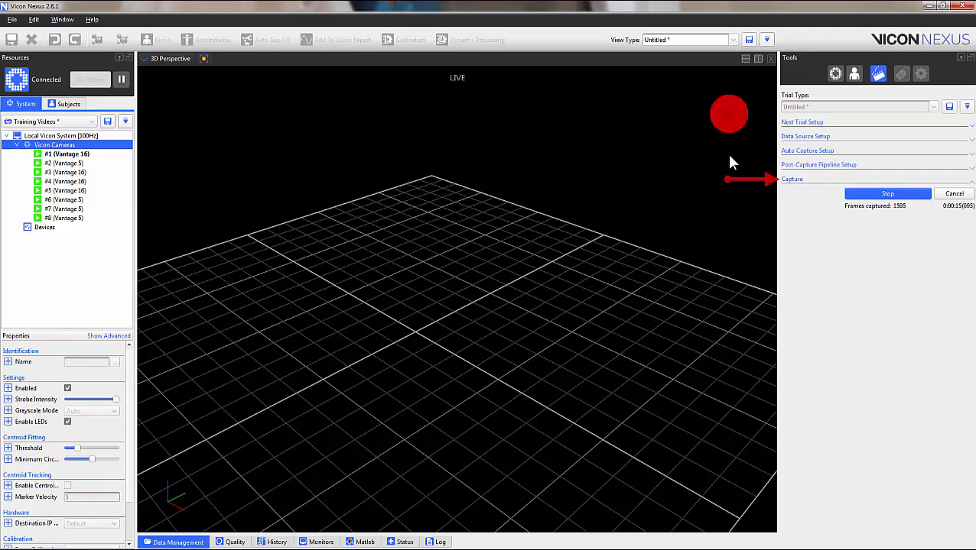
click(887, 195)
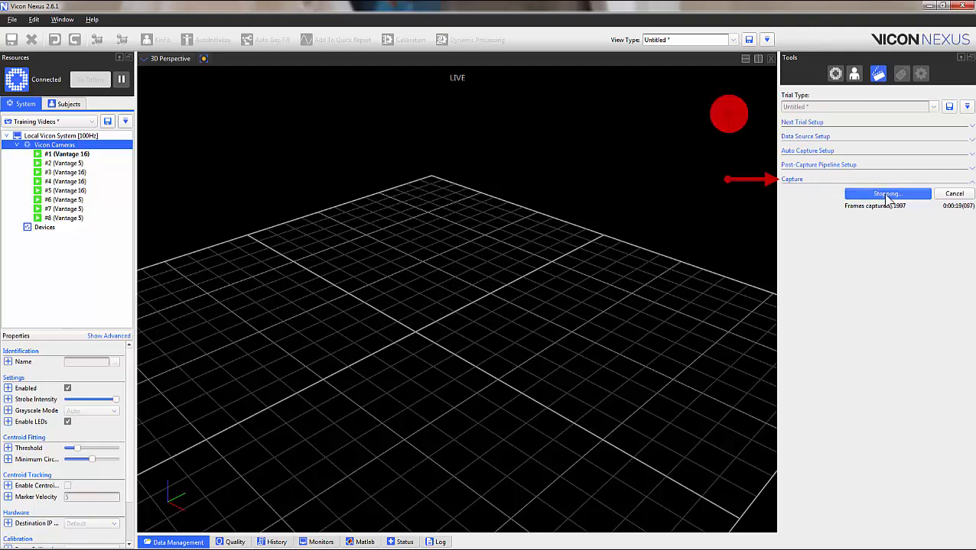